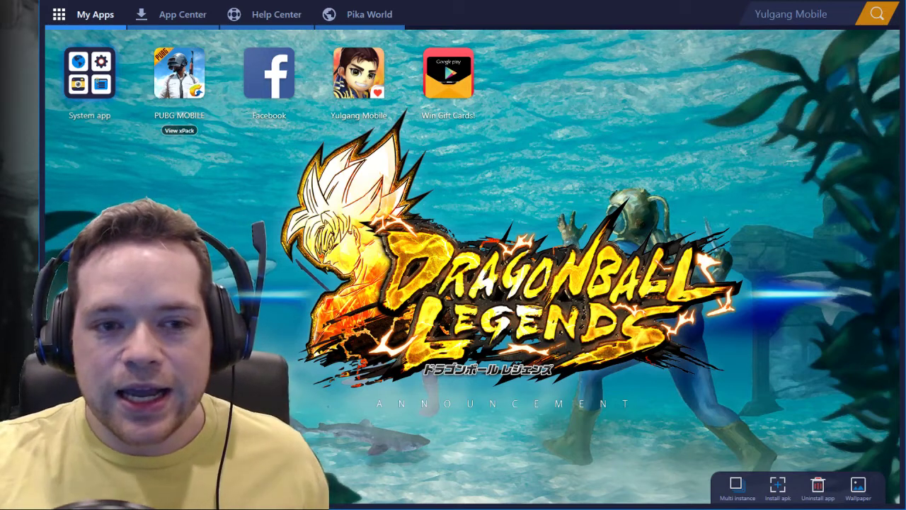
Step: Open the Accounts page in the Android settings and start creating a new Google account
left_click(103, 56)
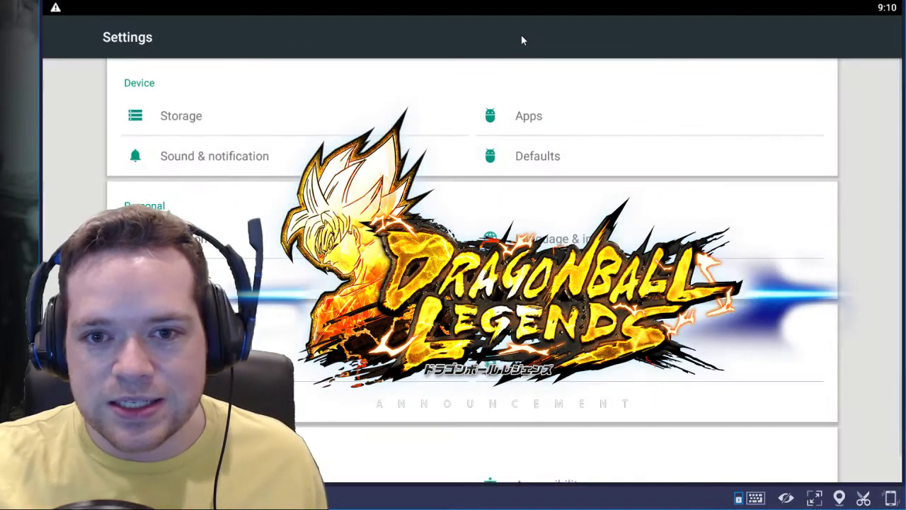
key("Escape")
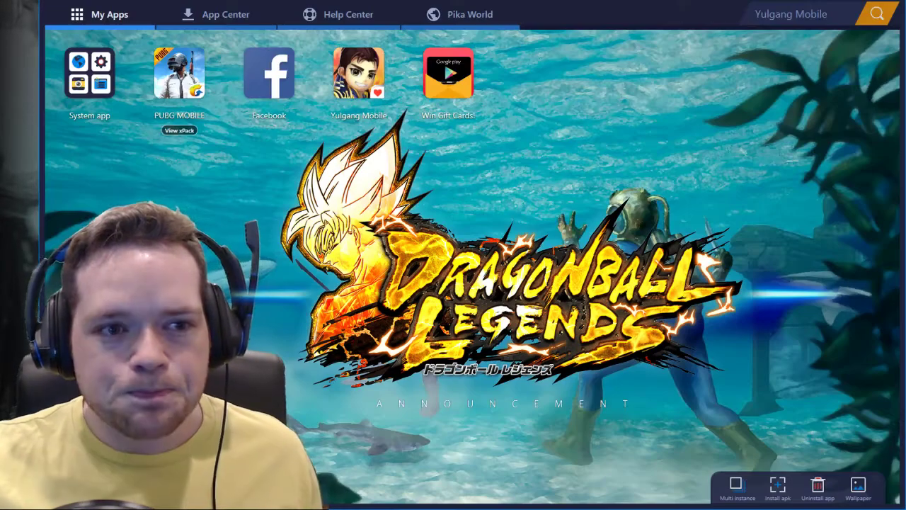
left_click(93, 85)
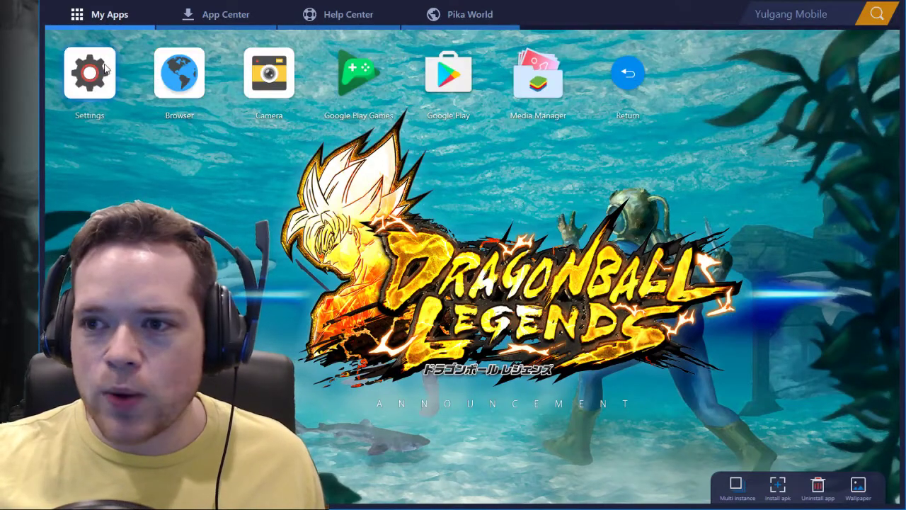
left_click(86, 84)
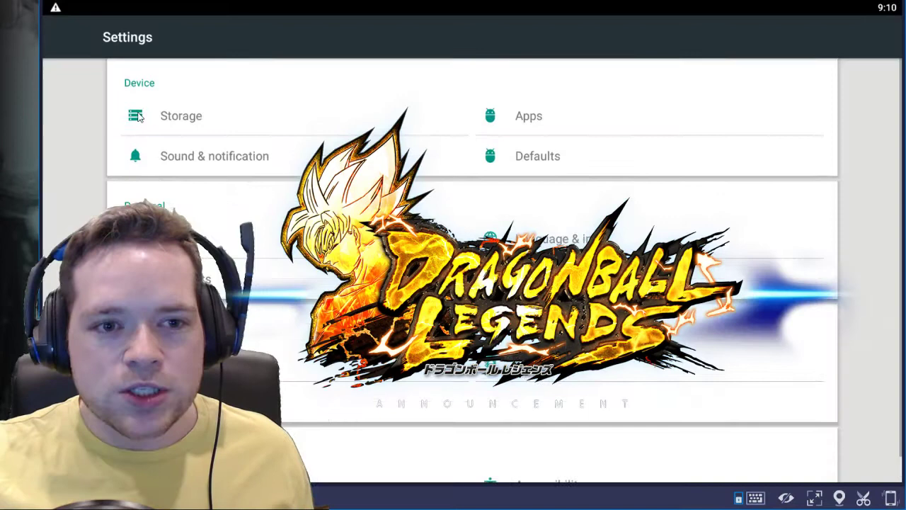
left_click(184, 238)
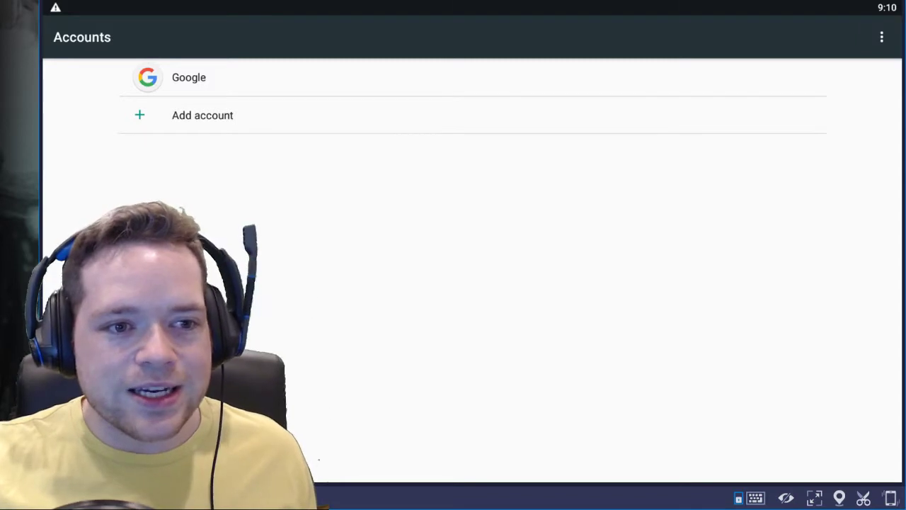
left_click(155, 118)
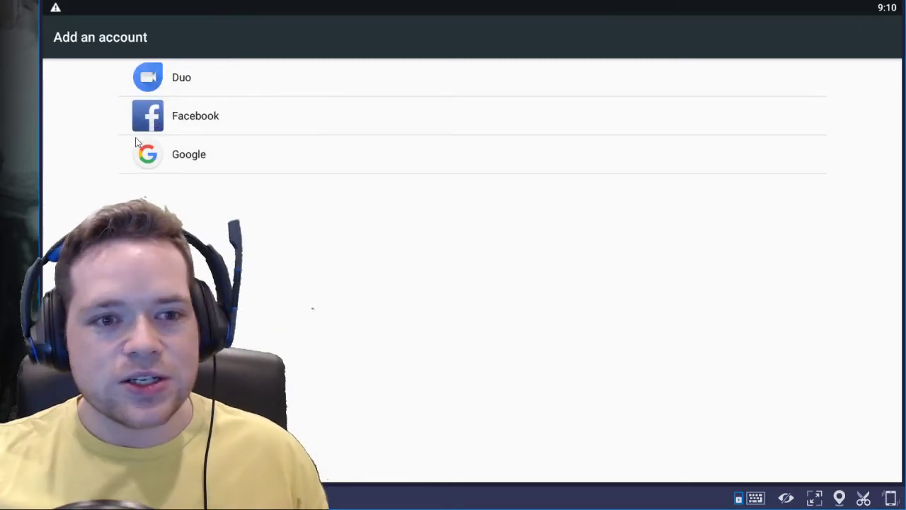
left_click(173, 161)
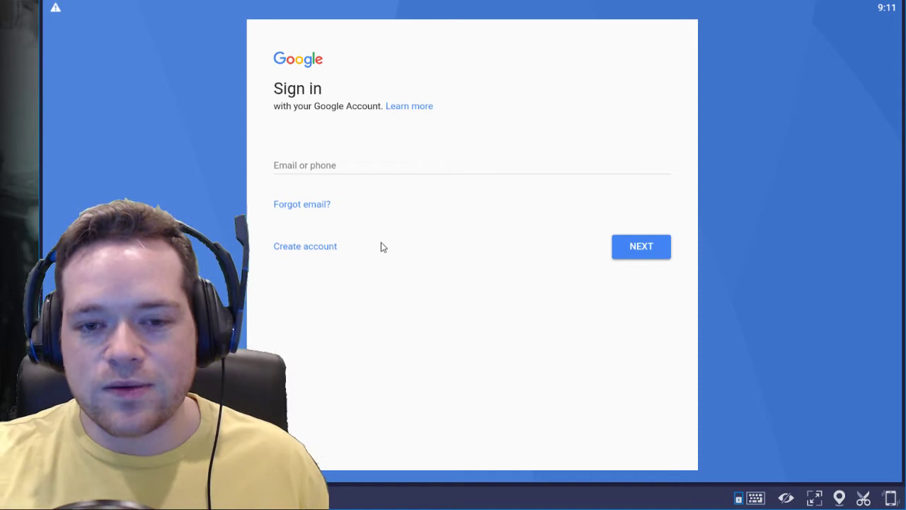
left_click(310, 252)
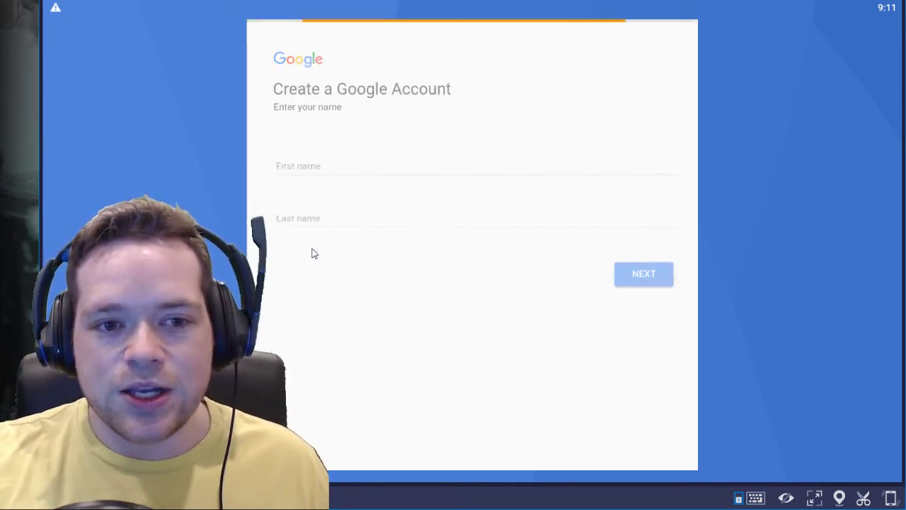
Step: Fill in the first name and last name for the new Google account and continue
left_click(342, 168)
type("zdxgzsvbxzcb")
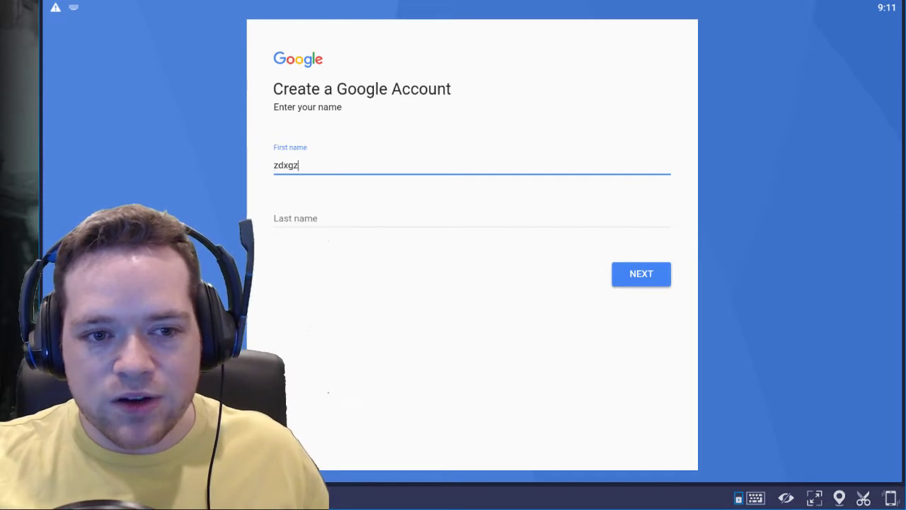
left_click(317, 222)
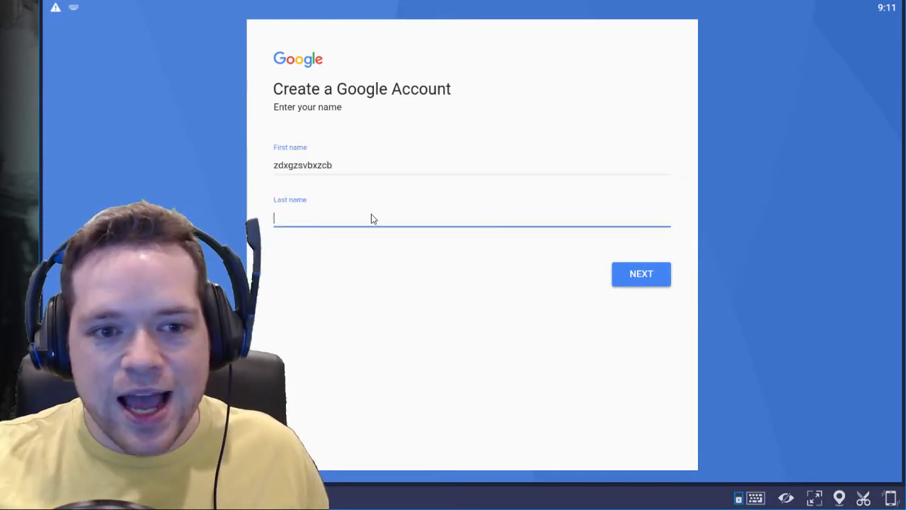
type("asdfagfdg")
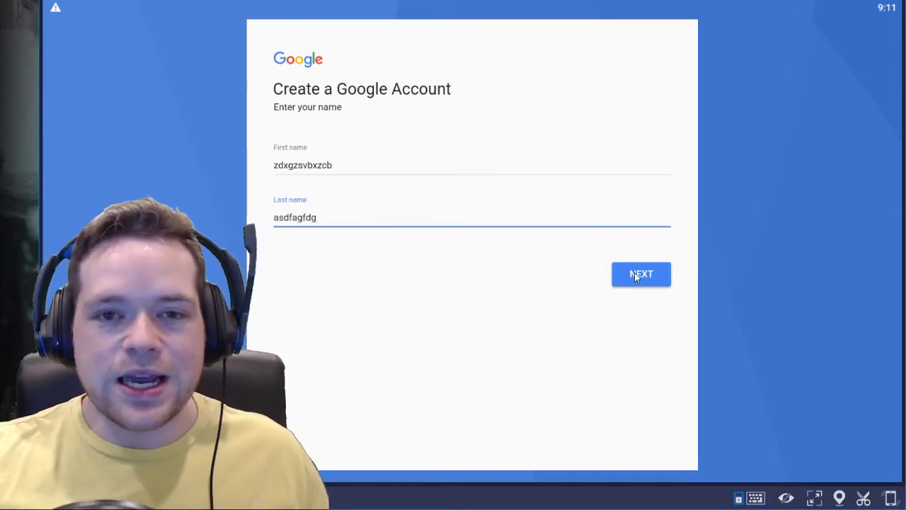
left_click(635, 273)
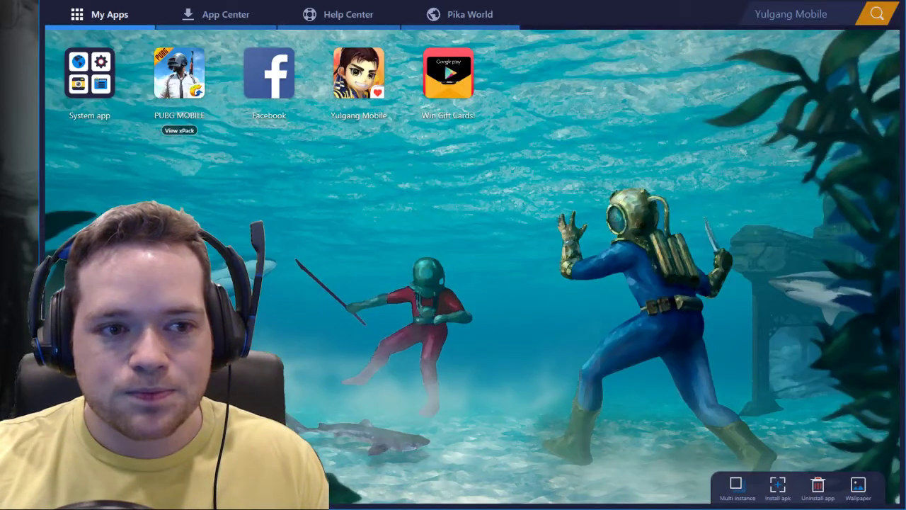
Step: Search the location provider's map for Montreal, Canada and set it as the mock location
left_click(90, 85)
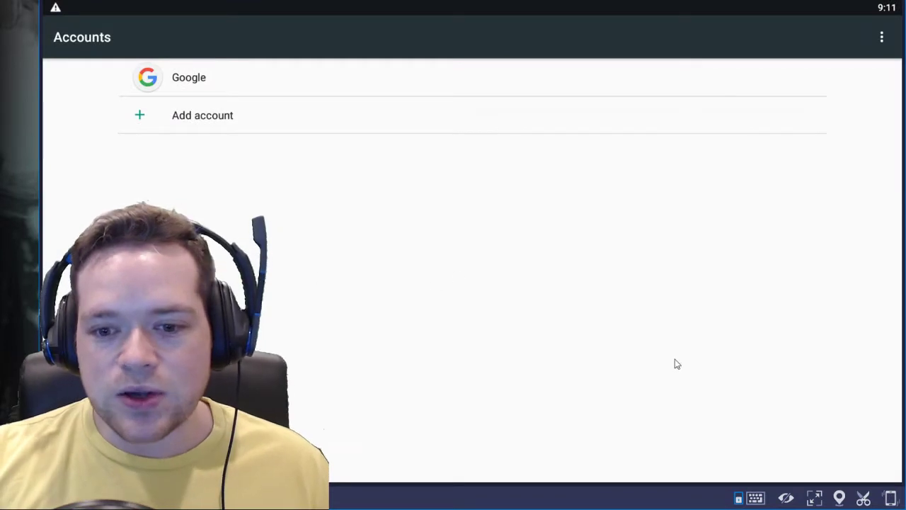
left_click(838, 498)
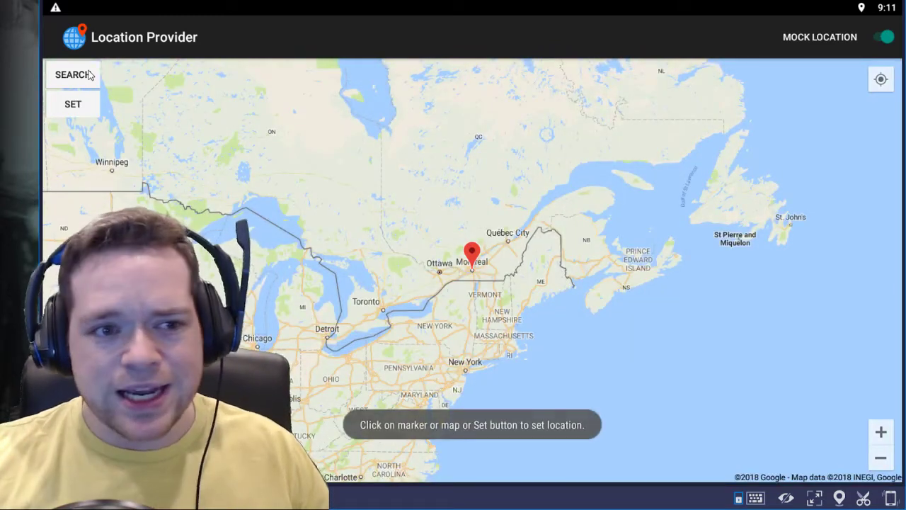
left_click(90, 75)
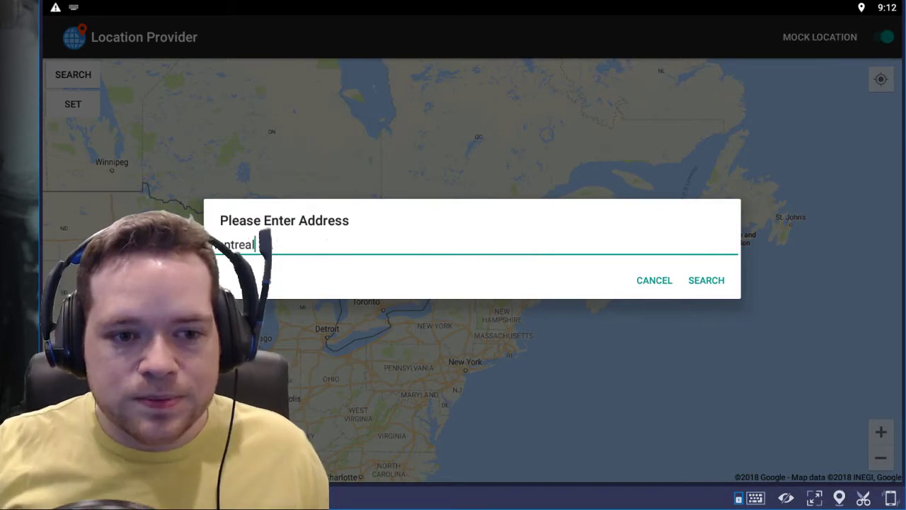
left_click(704, 286)
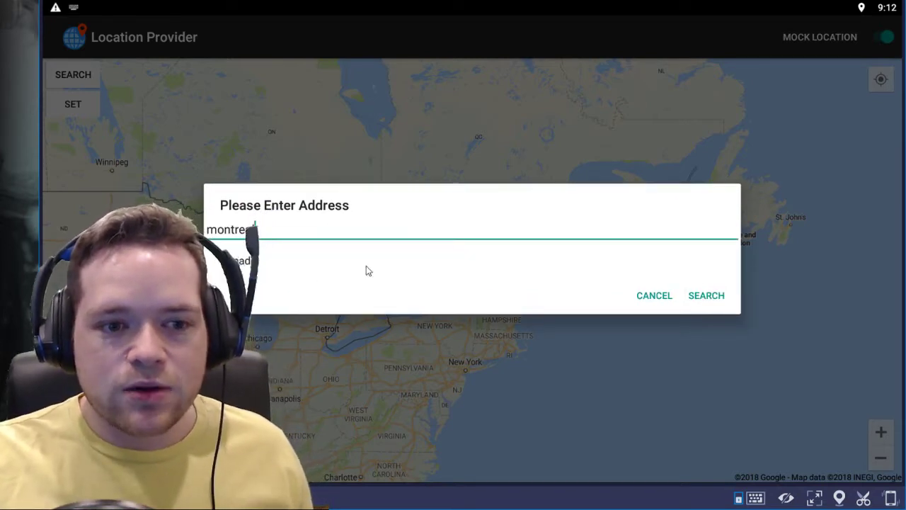
left_click(241, 268)
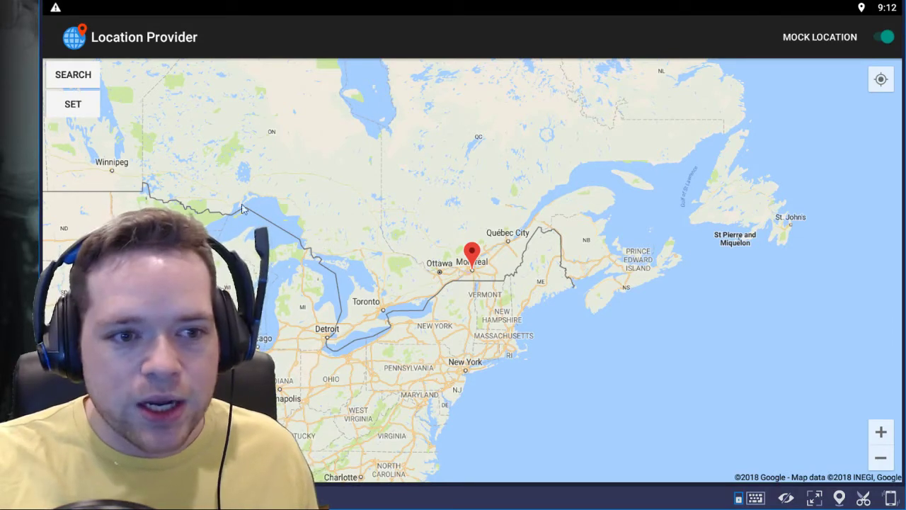
left_click(88, 104)
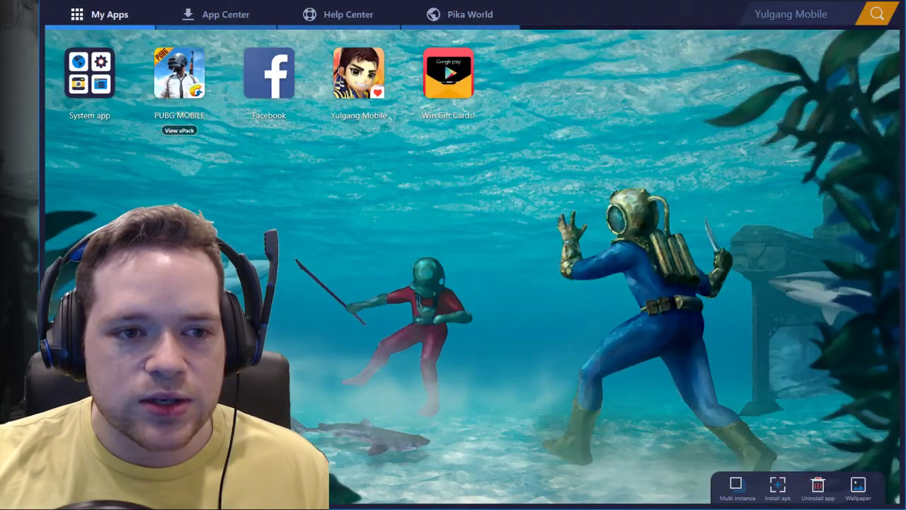
Step: Search Google Play for Dragonball Legends and install DRAGON BALL LEGENDS by BANDAI NAMCO Entertainment Inc
left_click(101, 112)
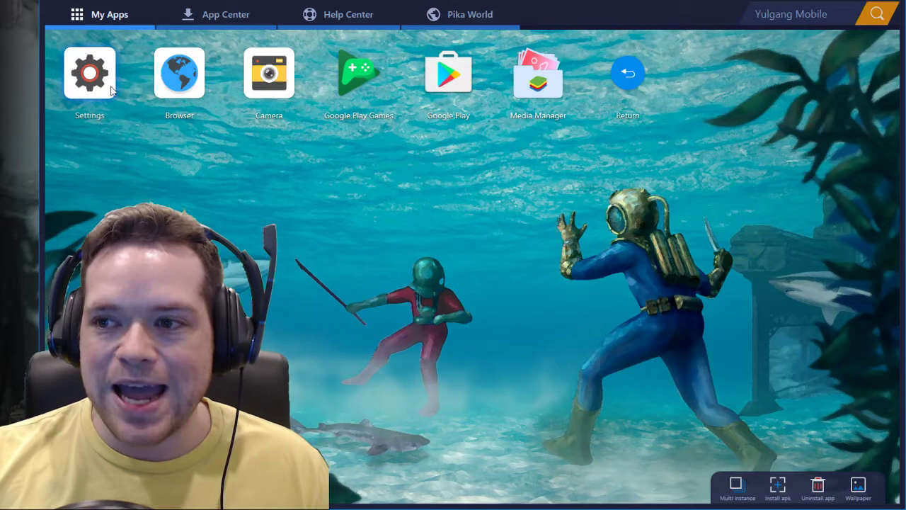
left_click(461, 80)
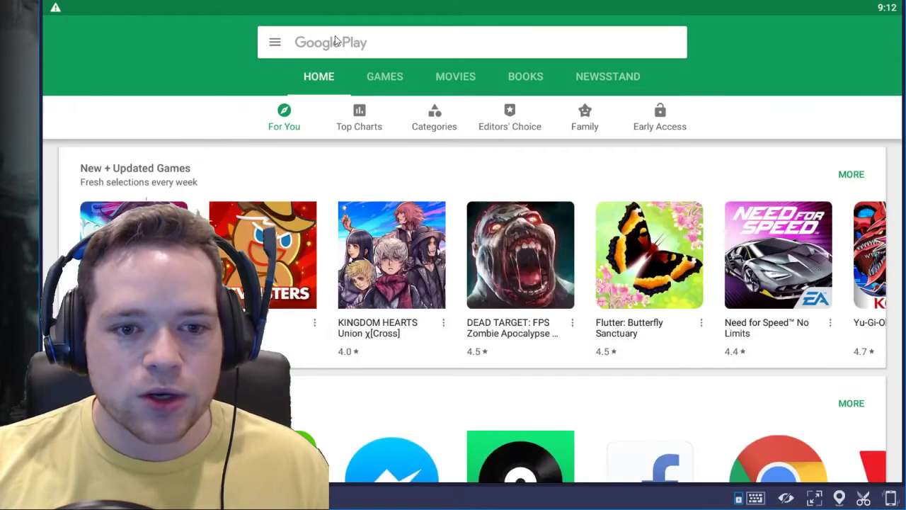
left_click(336, 41)
key("Down")
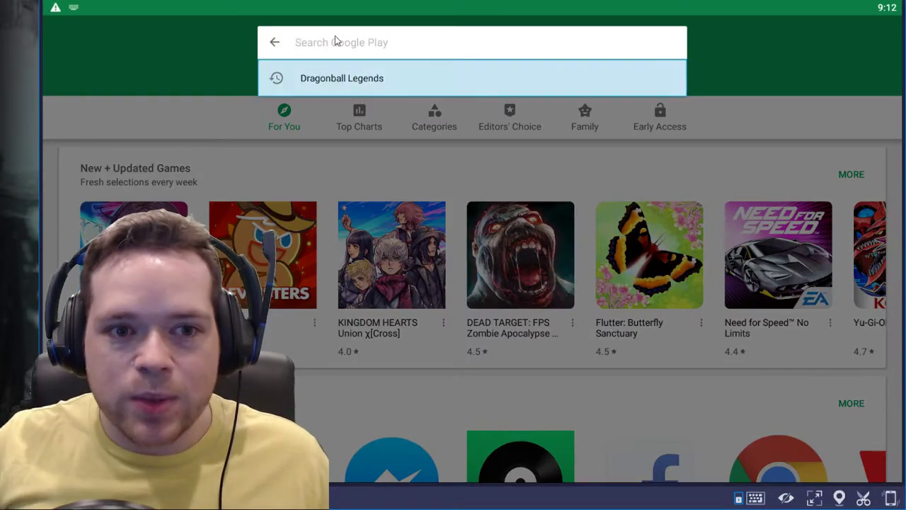
key("Return")
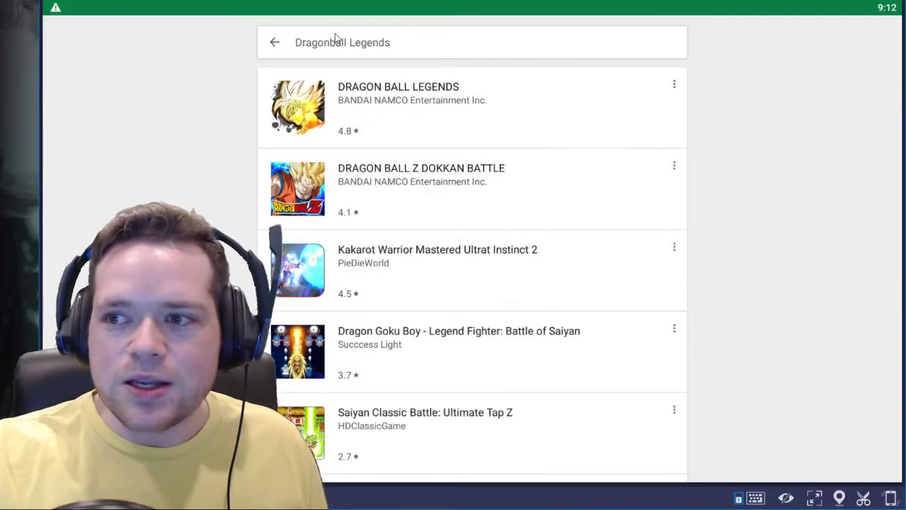
left_click(428, 88)
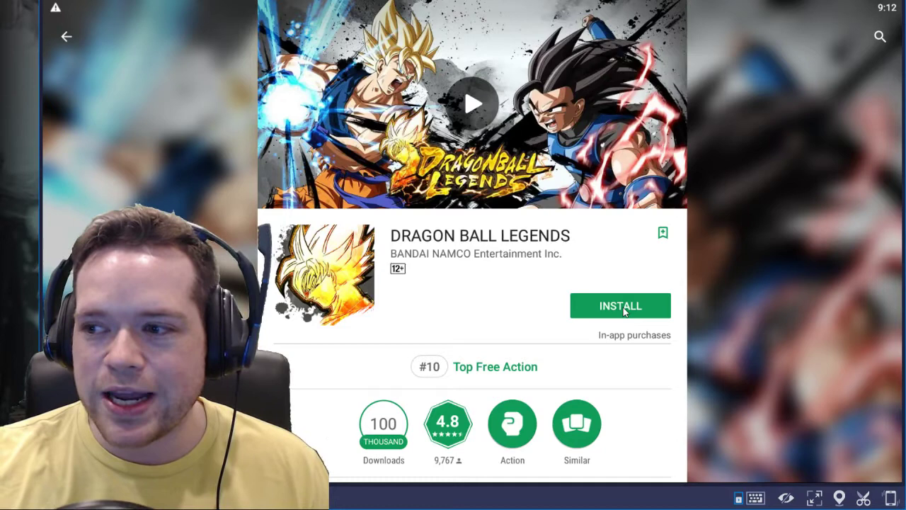
left_click(623, 309)
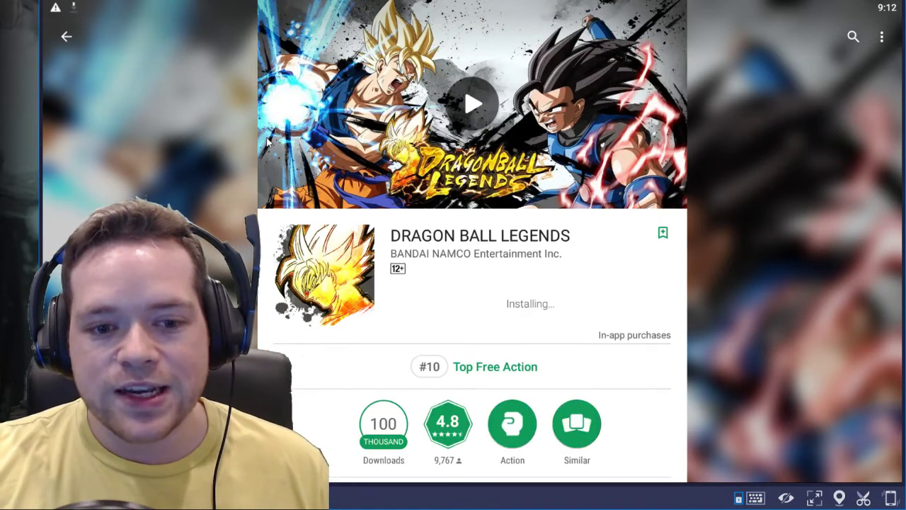
Step: Return to the Google Play home page and check which accounts are signed in
left_click(66, 37)
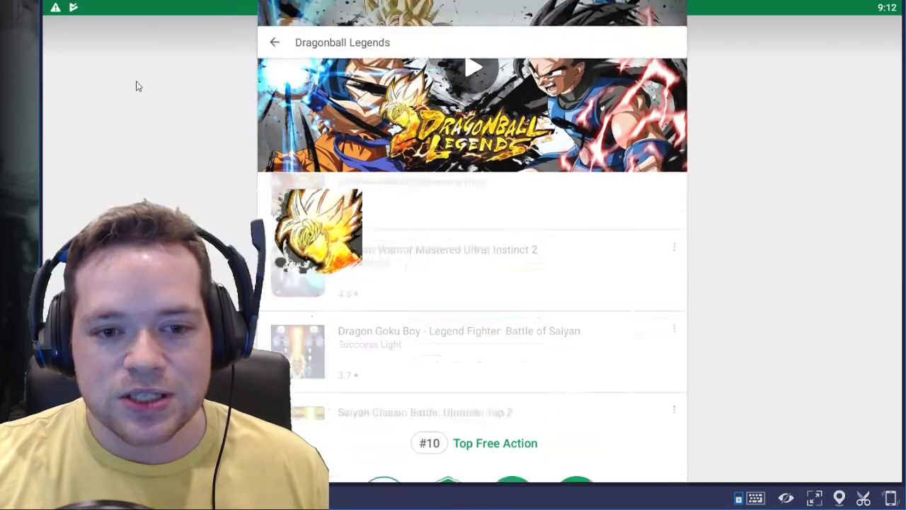
left_click(275, 44)
left_click(275, 44)
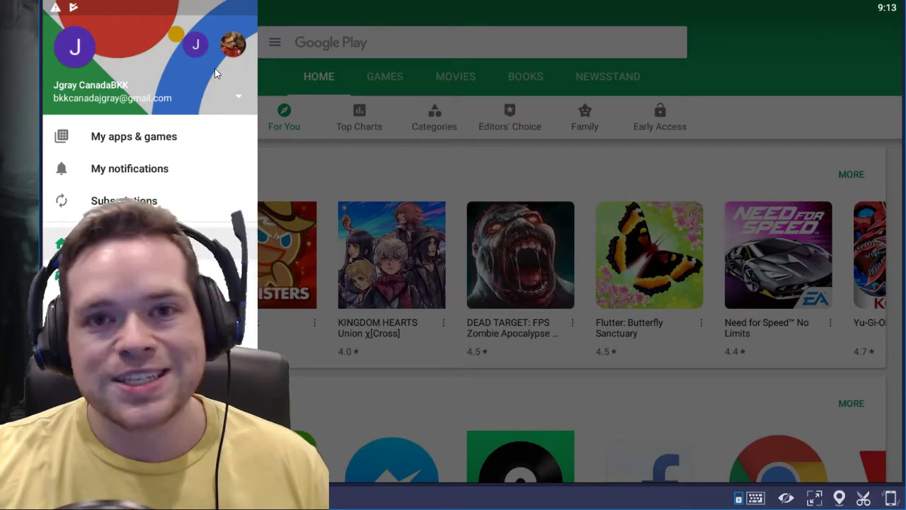
left_click(738, 96)
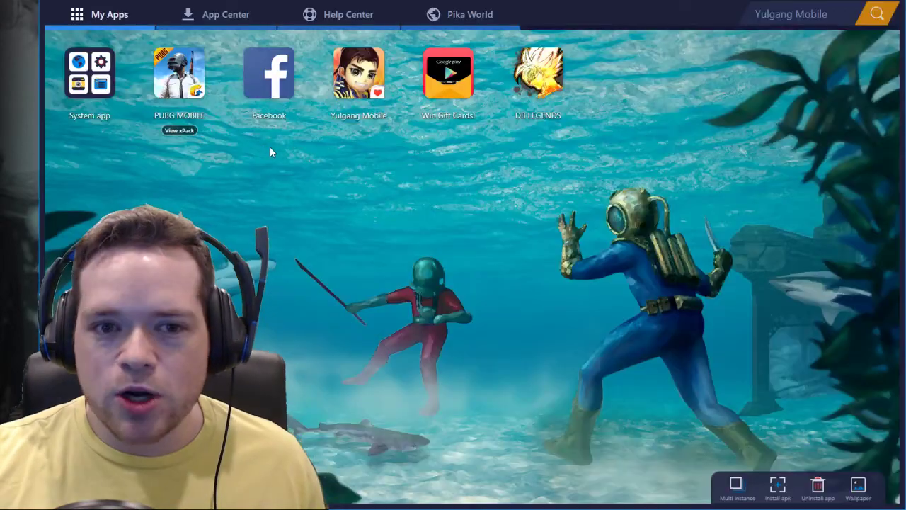
Step: Launch DB LEGENDS, confirm English for both language and voice, and continue past the in-app purchase warning
left_click(550, 78)
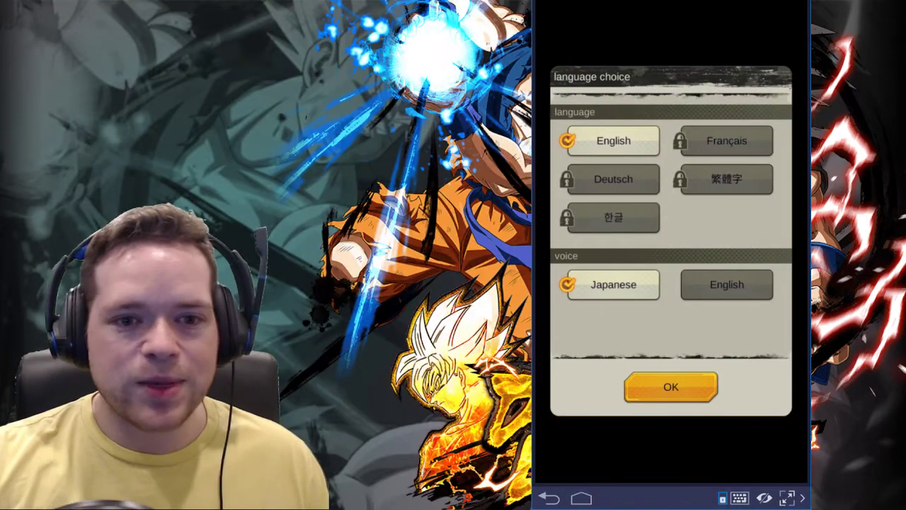
left_click(714, 287)
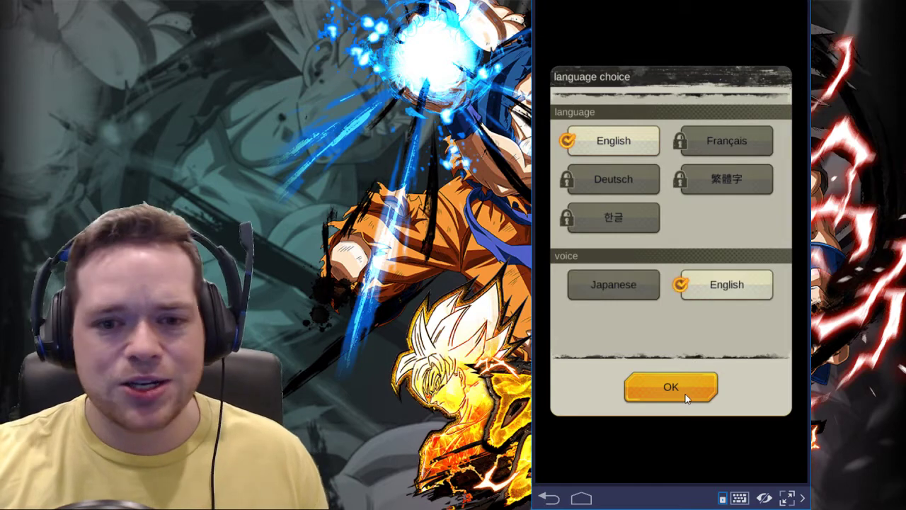
left_click(685, 394)
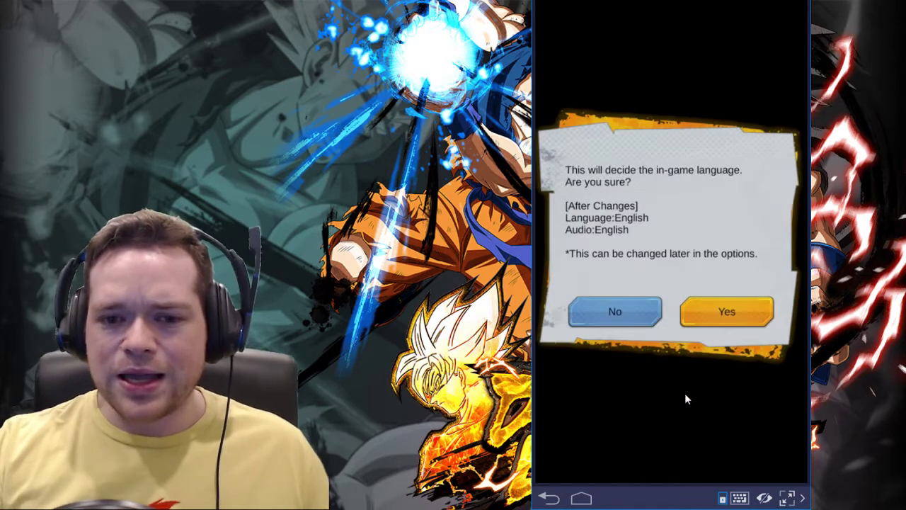
left_click(711, 322)
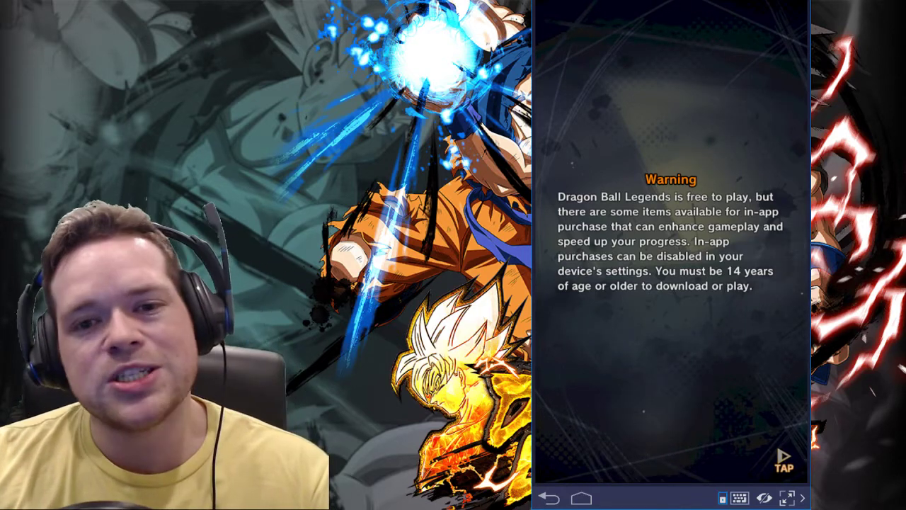
left_click(781, 457)
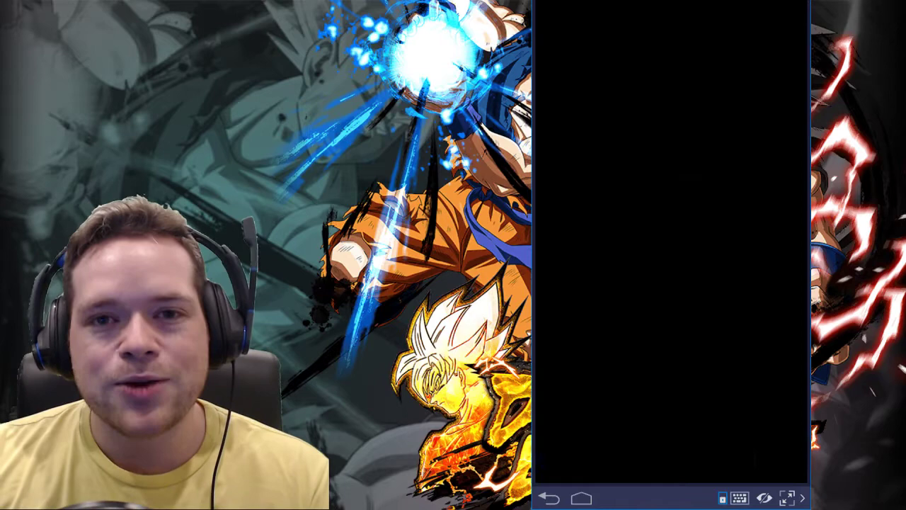